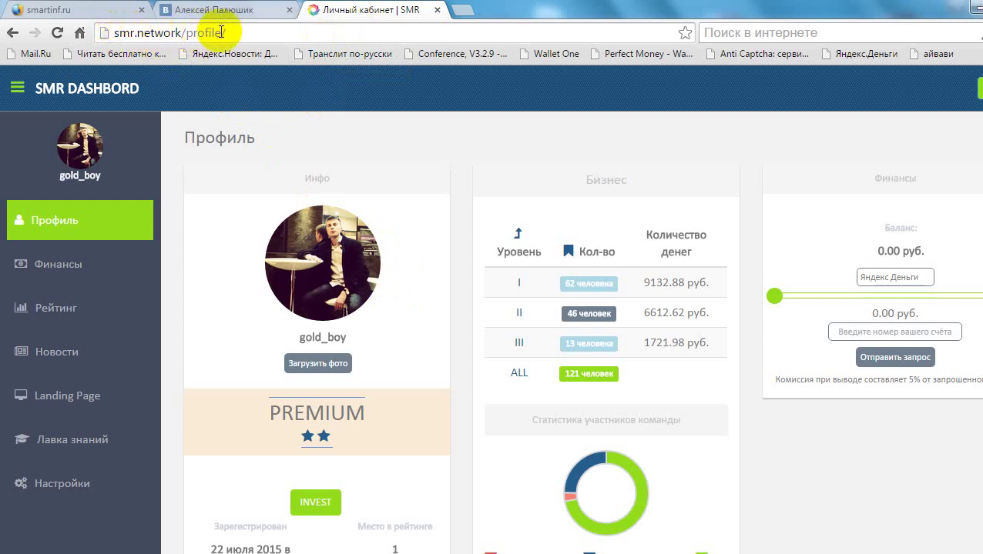
Open the dashboard's Настройки page and download the SMR (3).rar installer archive
{"action": "left_click", "coordinate": [74, 501]}
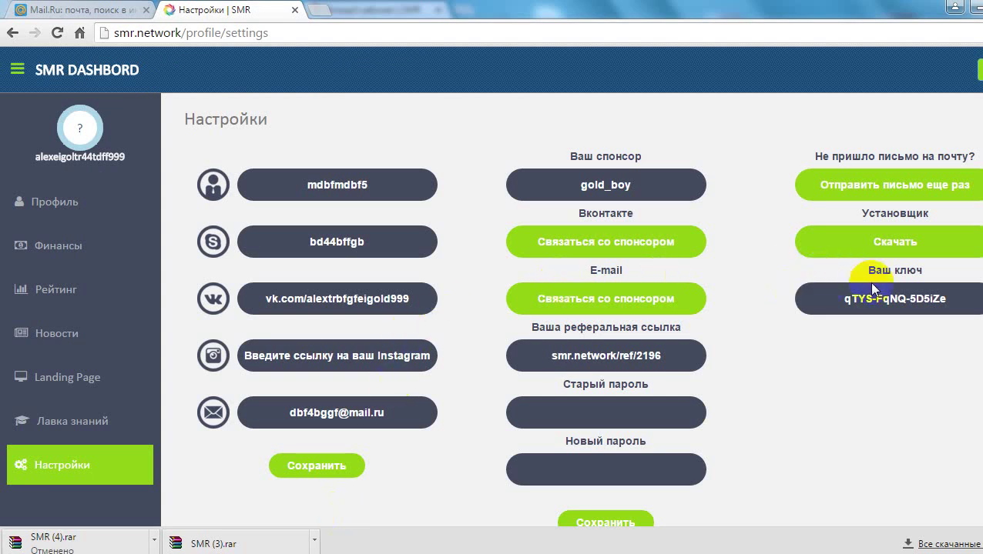
{"action": "left_click", "coordinate": [864, 248]}
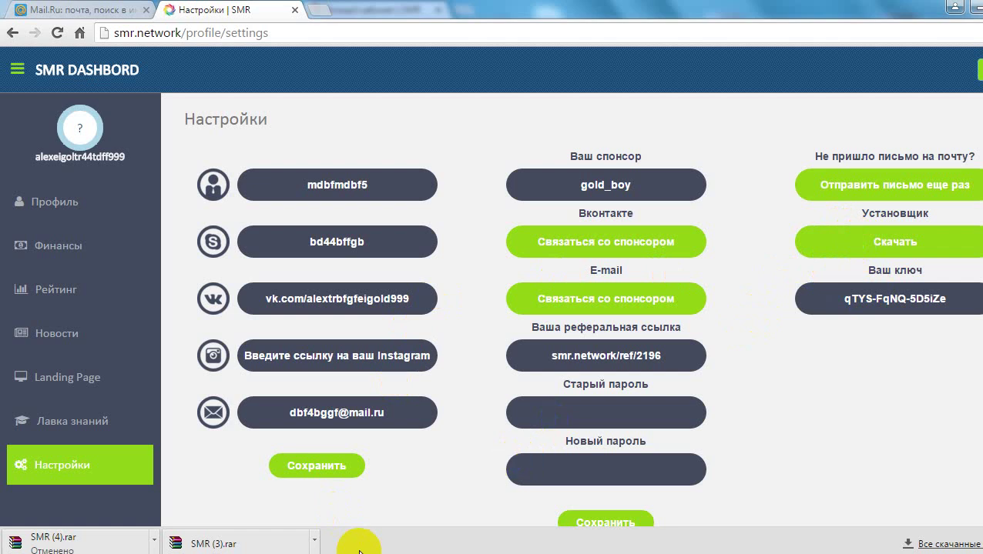
{"action": "right_click", "coordinate": [229, 544]}
Open SMR (3).rar in WinRAR from its folder, dismiss the licence reminder, and run SMR.exe
{"action": "left_click", "coordinate": [285, 504]}
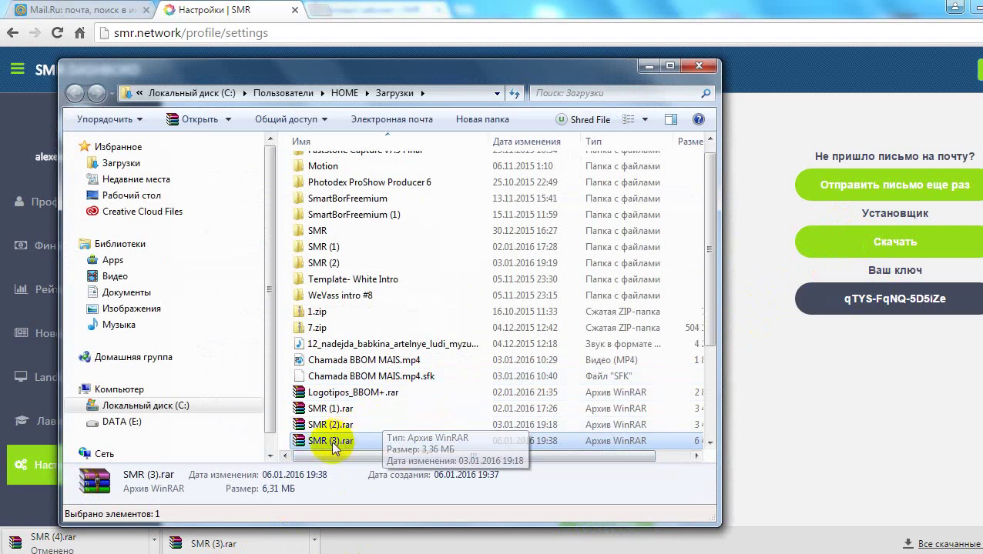
{"action": "double_click", "coordinate": [333, 442]}
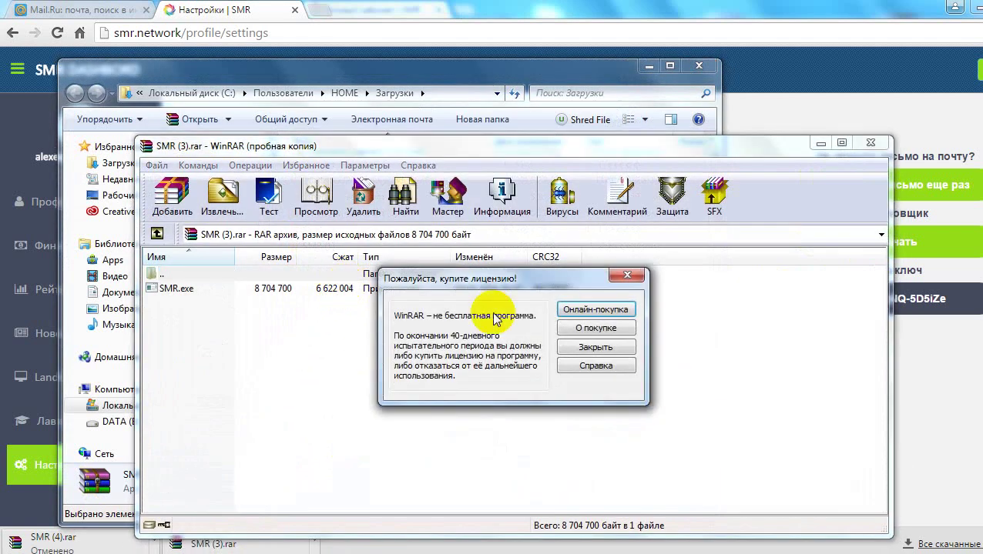
{"action": "left_click", "coordinate": [627, 274]}
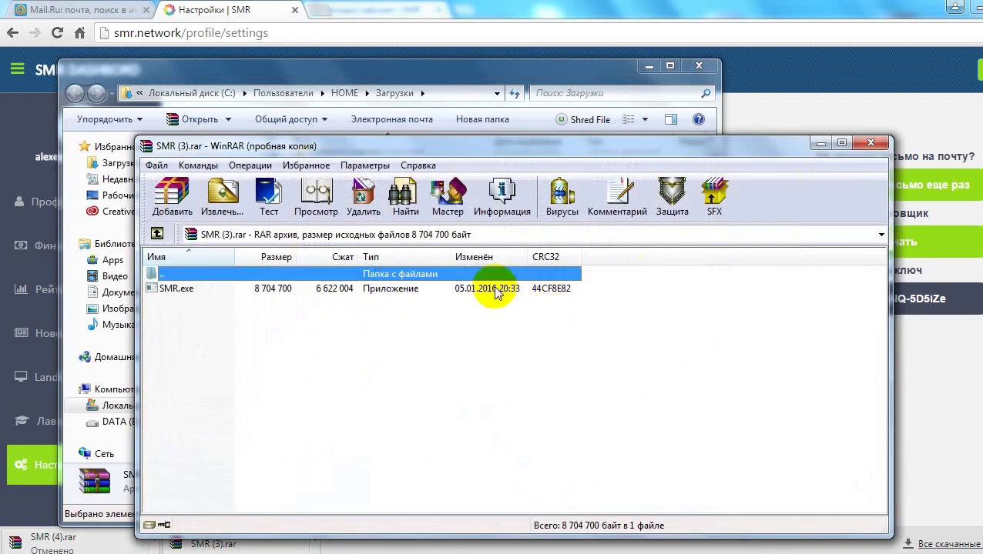
{"action": "double_click", "coordinate": [496, 290]}
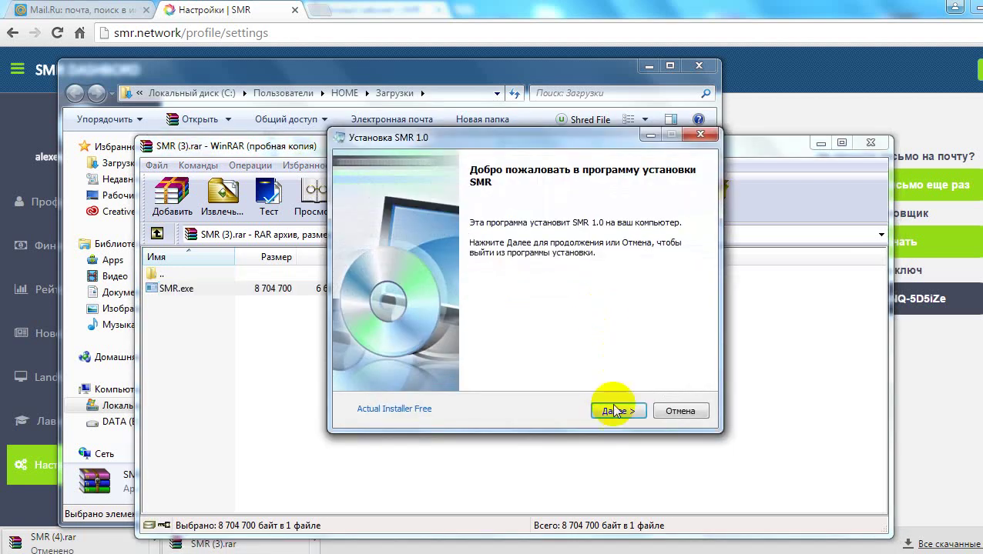
Install SMR into the default C:\Program Files (x86)\SMR folder and finish the setup
{"action": "left_click", "coordinate": [615, 411]}
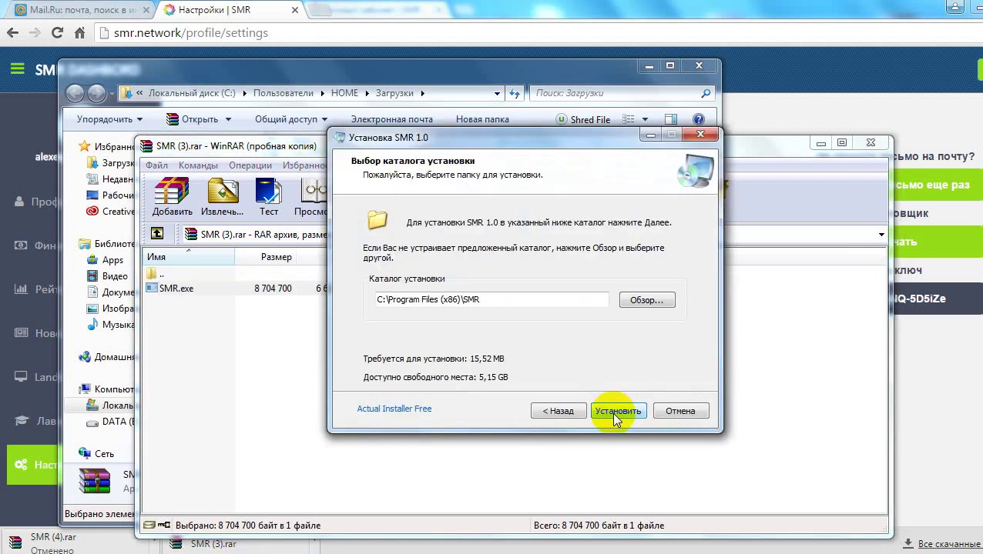
{"action": "left_click", "coordinate": [615, 411]}
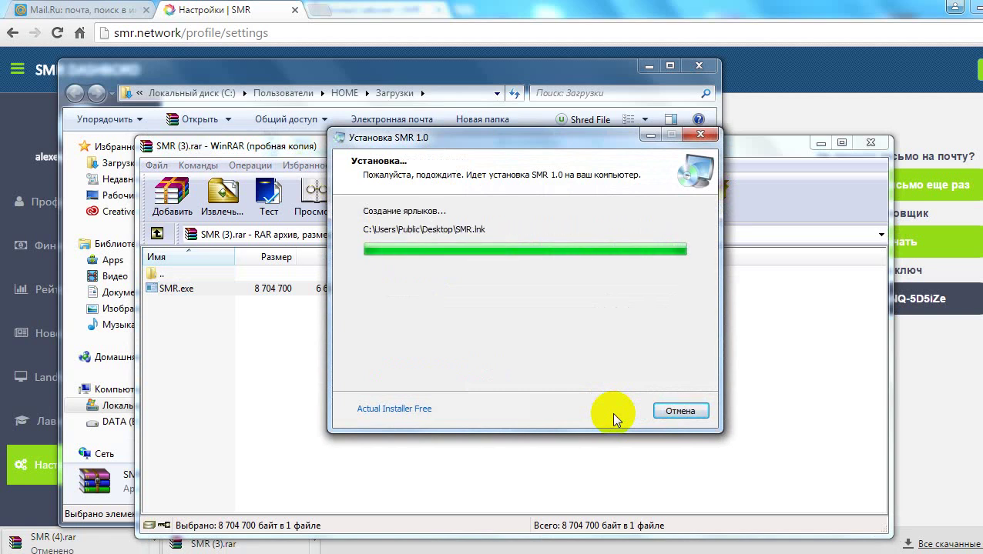
{"action": "left_click", "coordinate": [616, 412]}
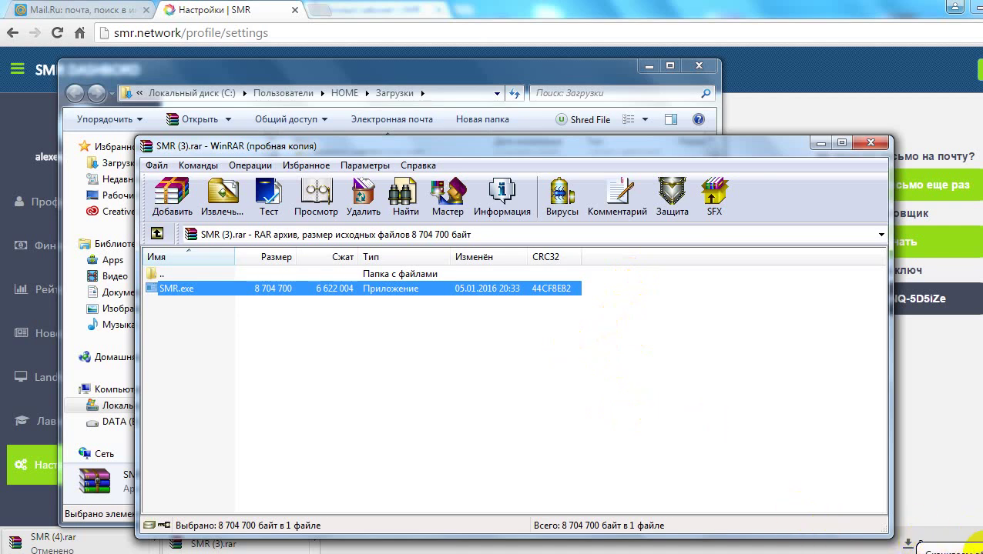
{"action": "left_click", "coordinate": [970, 542]}
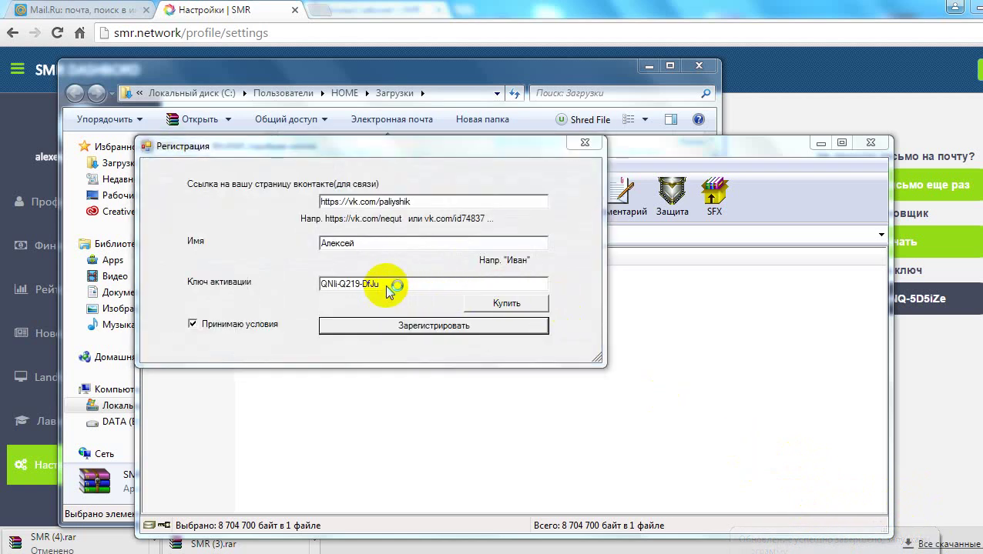
Replace the activation key in the Регистрация form and submit the registration
{"action": "left_click", "coordinate": [389, 216]}
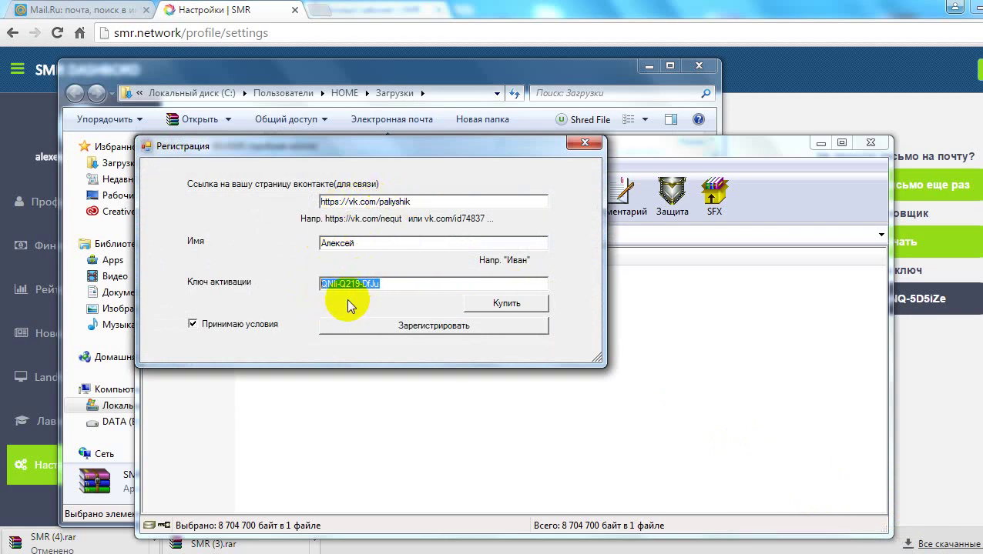
{"action": "left_click", "coordinate": [362, 325]}
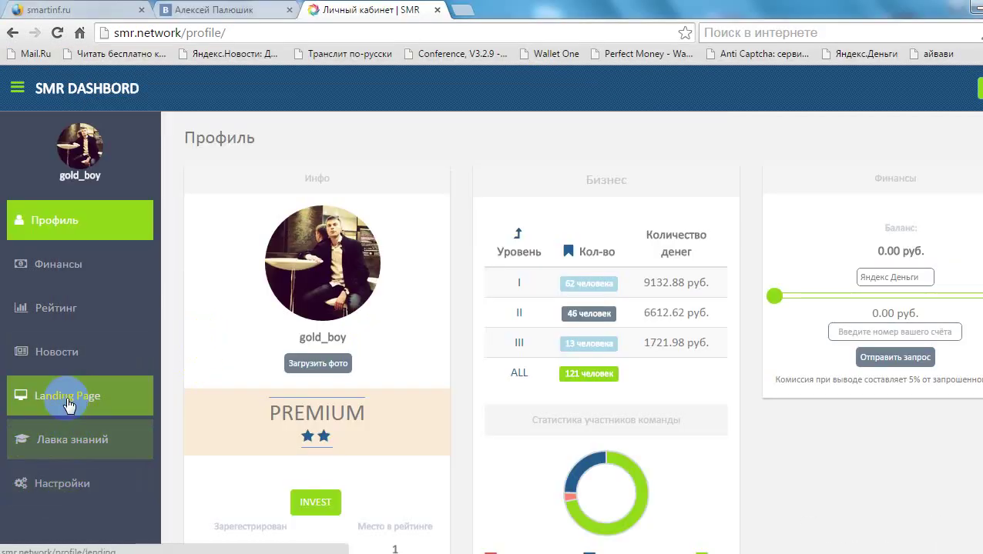
Go via the Landing Page section to the Лавка знаний tutorials section
{"action": "left_click", "coordinate": [68, 405]}
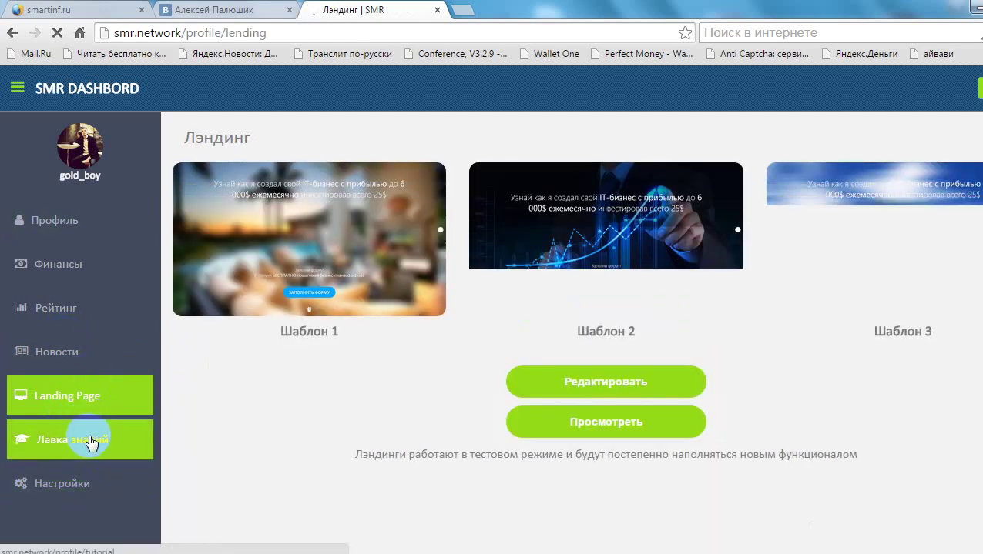
{"action": "left_click", "coordinate": [90, 439]}
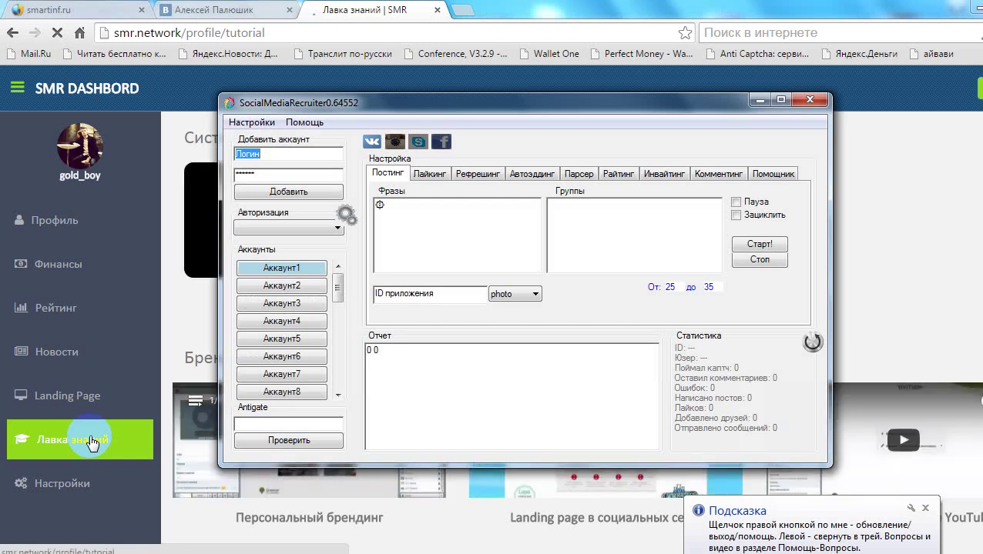
Replace the login with the account's phone number and enter the account password
{"action": "key", "text": "BackSpace"}
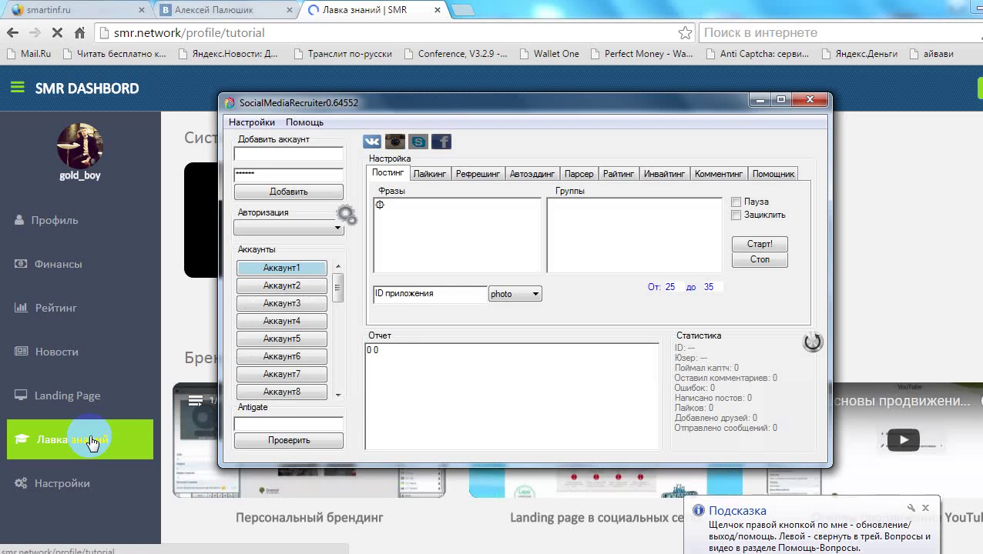
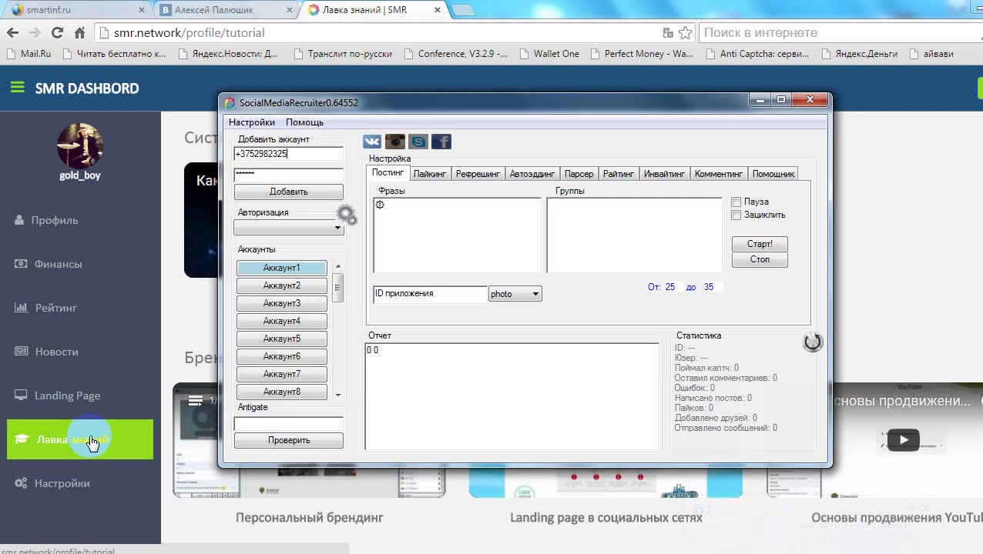
{"action": "left_click", "coordinate": [286, 172]}
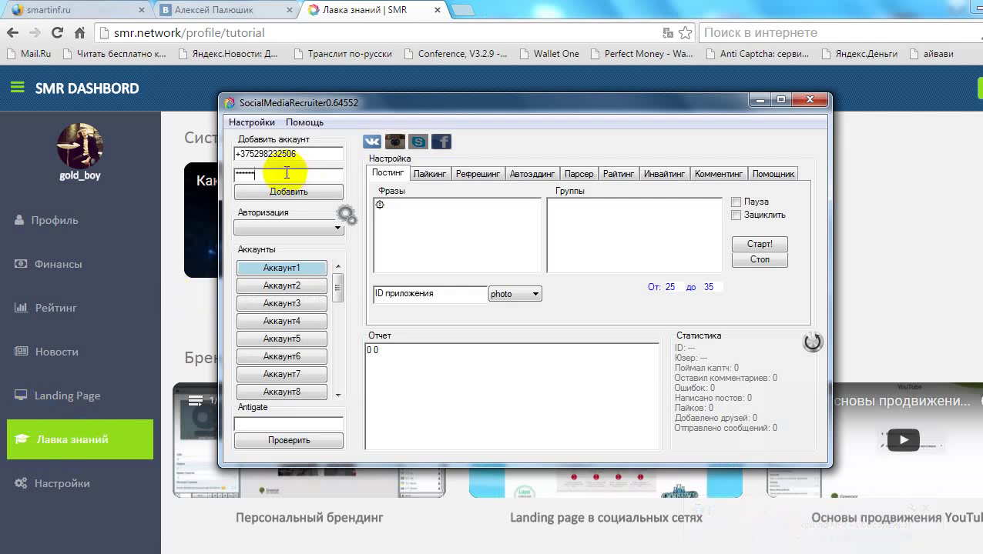
{"action": "key", "text": "BackSpace"}
{"action": "key", "text": "BackSpace"}
{"action": "key", "text": "BackSpace"}
{"action": "key", "text": "BackSpace"}
{"action": "key", "text": "BackSpace"}
{"action": "type", "text": "*******"}
Add the entered account and check the authorized accounts list for it
{"action": "left_click", "coordinate": [289, 229]}
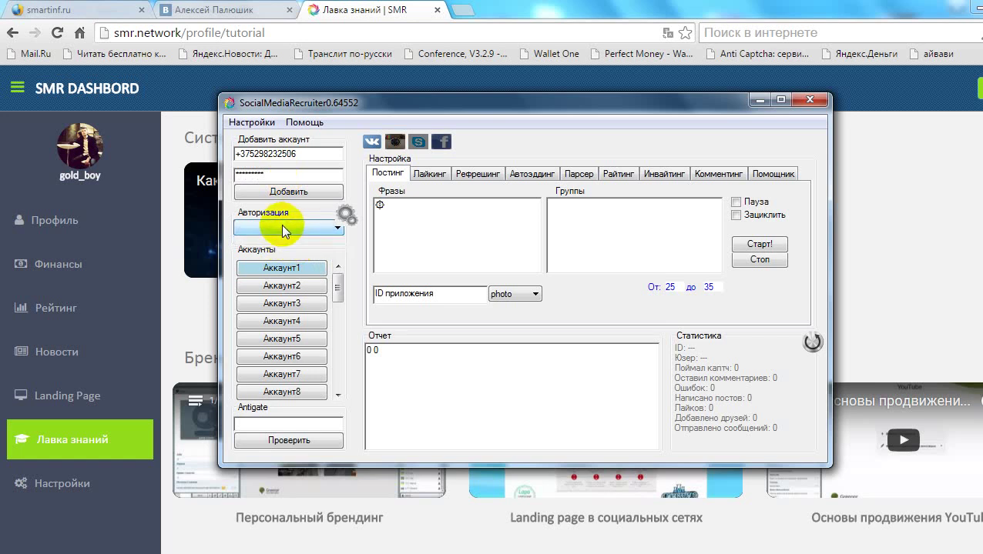
{"action": "left_click", "coordinate": [298, 189]}
{"action": "left_click", "coordinate": [290, 224]}
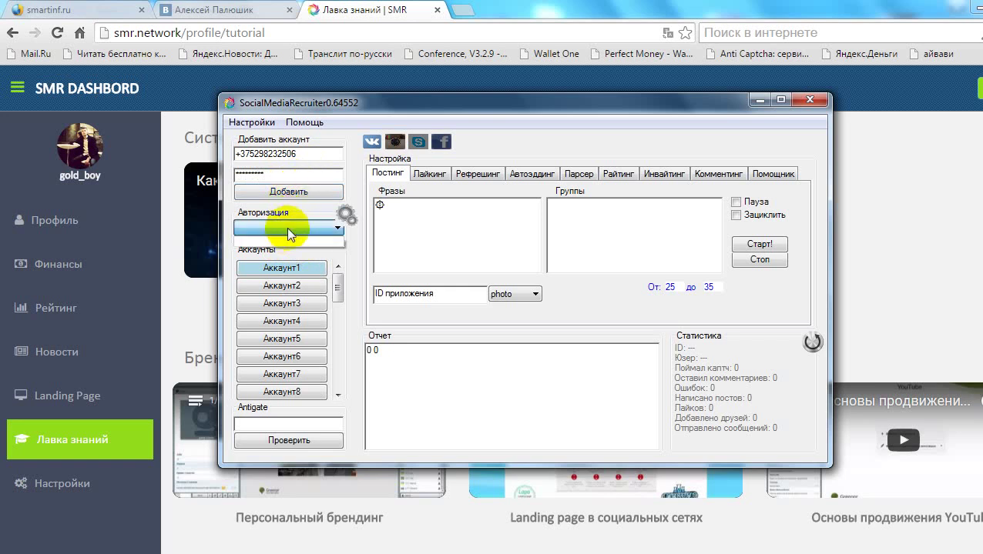